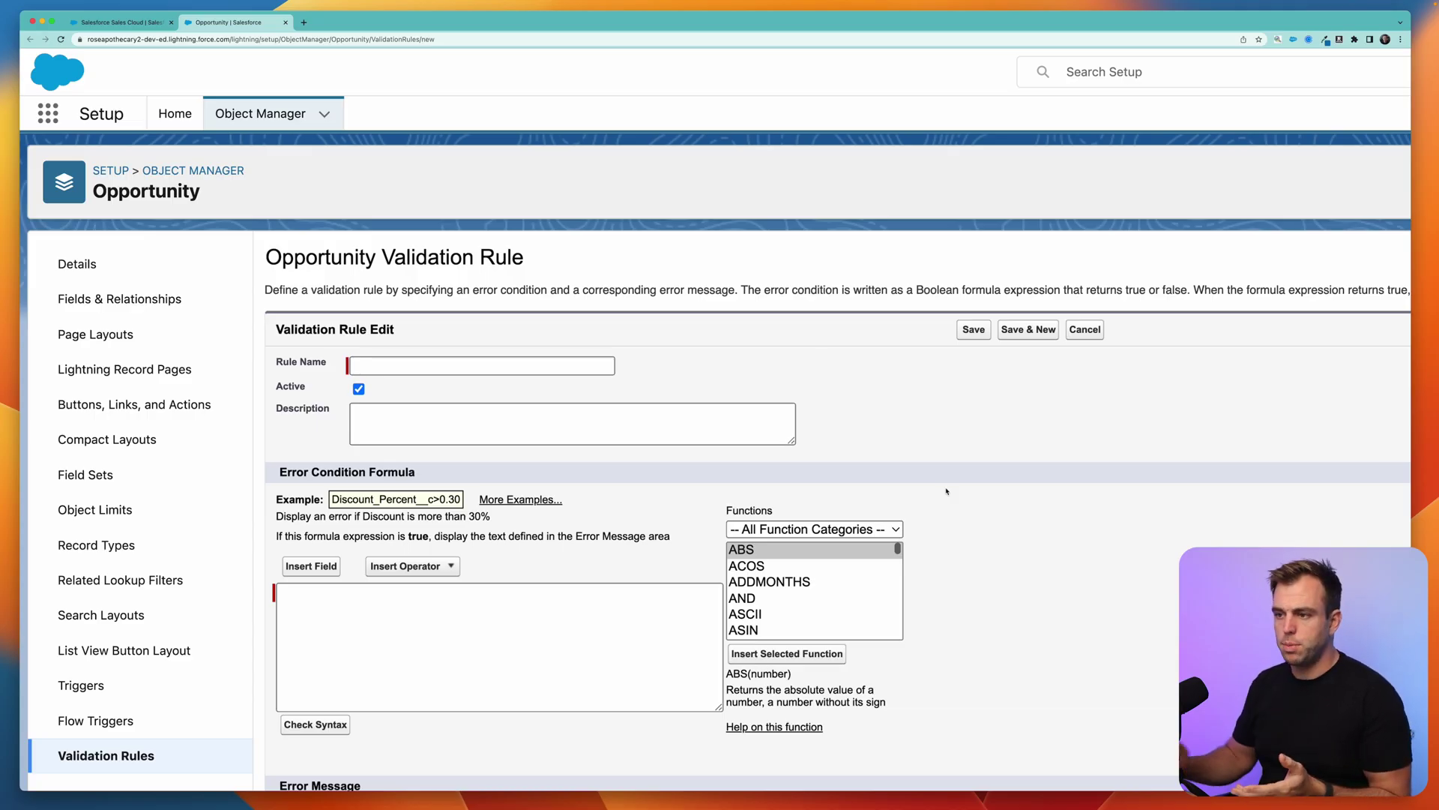
Scroll down the validation rule form to the Functions list and open the function category menu.
{"action": "left_click", "coordinate": [769, 432]}
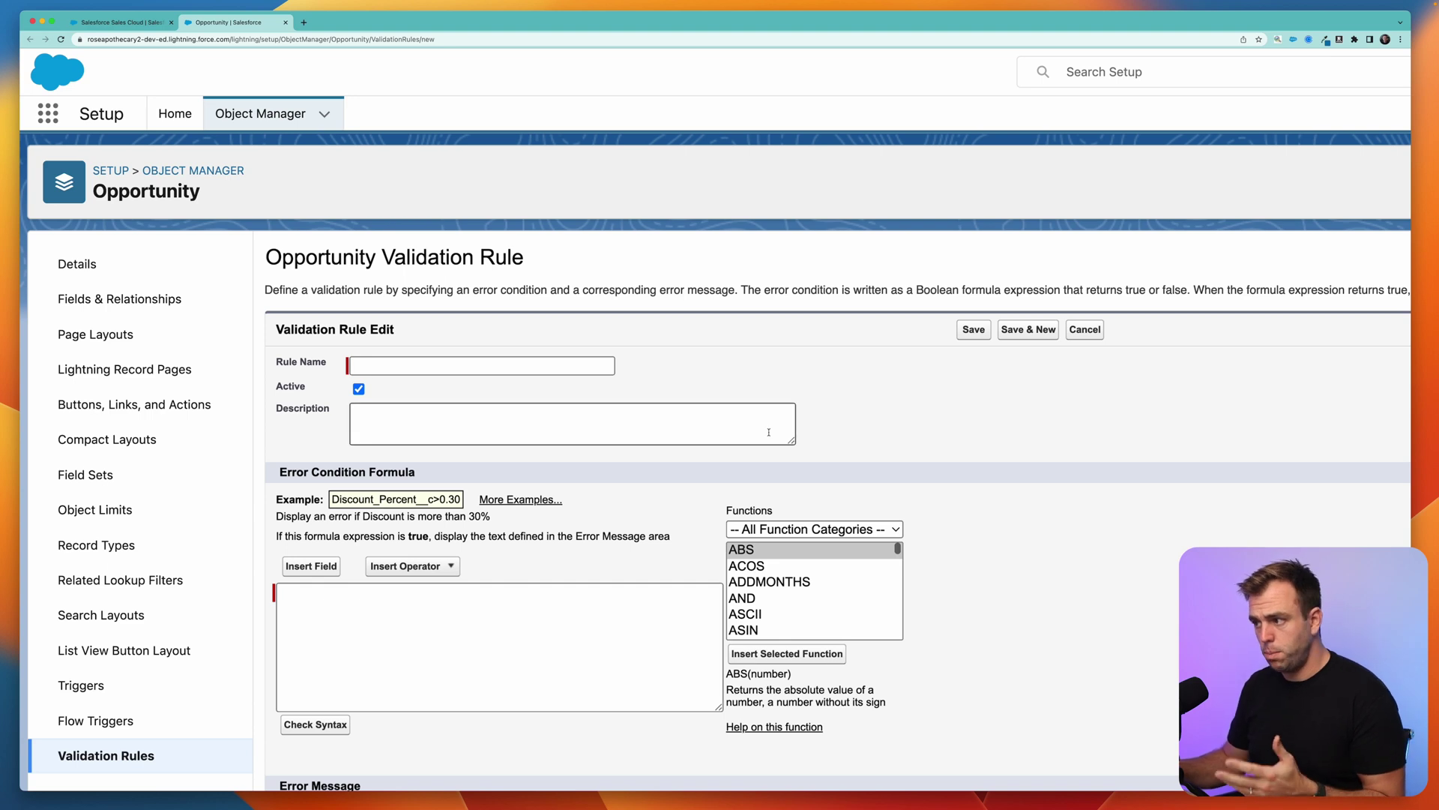
{"action": "scroll", "coordinate": [682, 551], "scroll_direction": "down", "scroll_amount": 3}
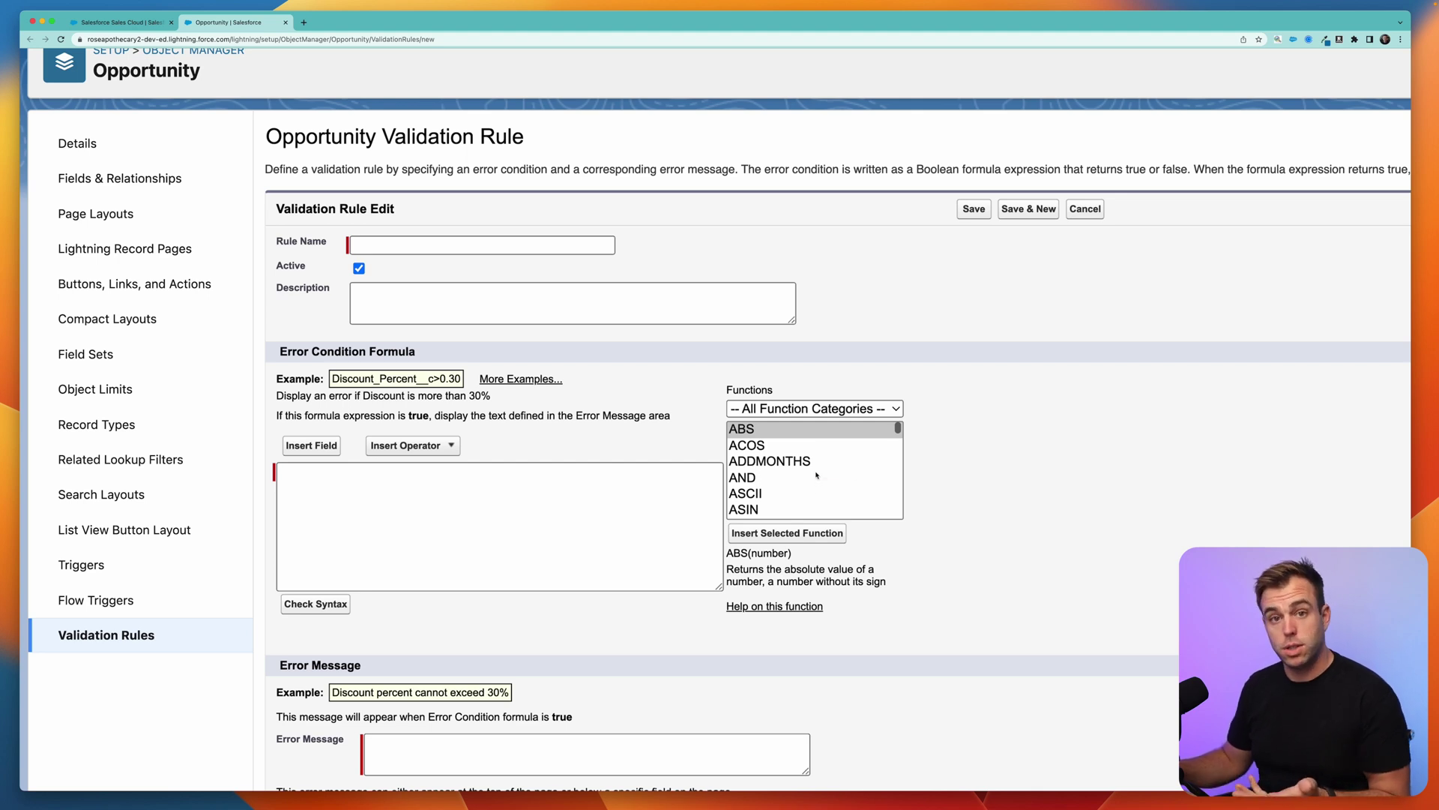
{"action": "scroll", "coordinate": [816, 475], "scroll_direction": "down", "scroll_amount": 3}
{"action": "scroll", "coordinate": [816, 475], "scroll_direction": "down", "scroll_amount": 5}
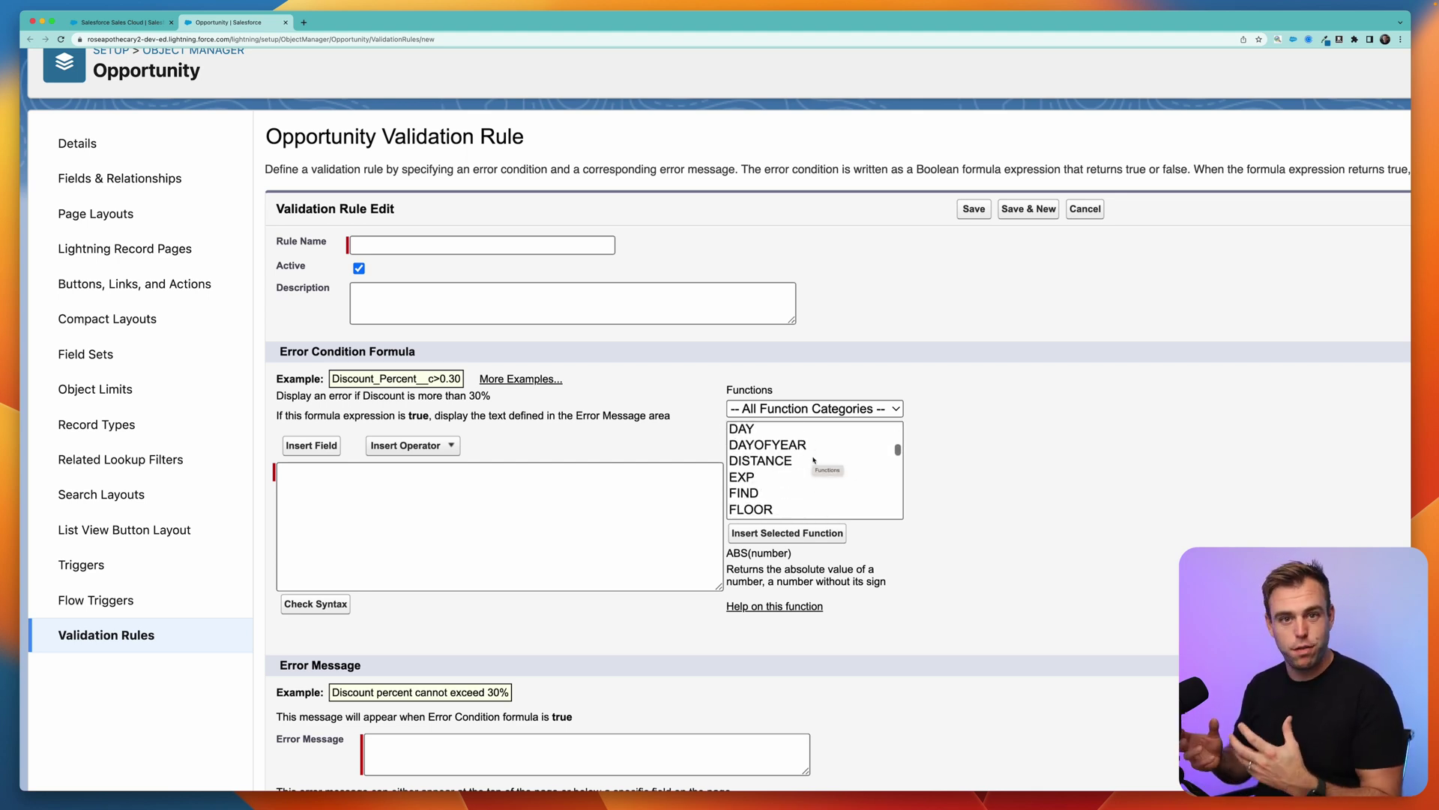
{"action": "left_click", "coordinate": [780, 408]}
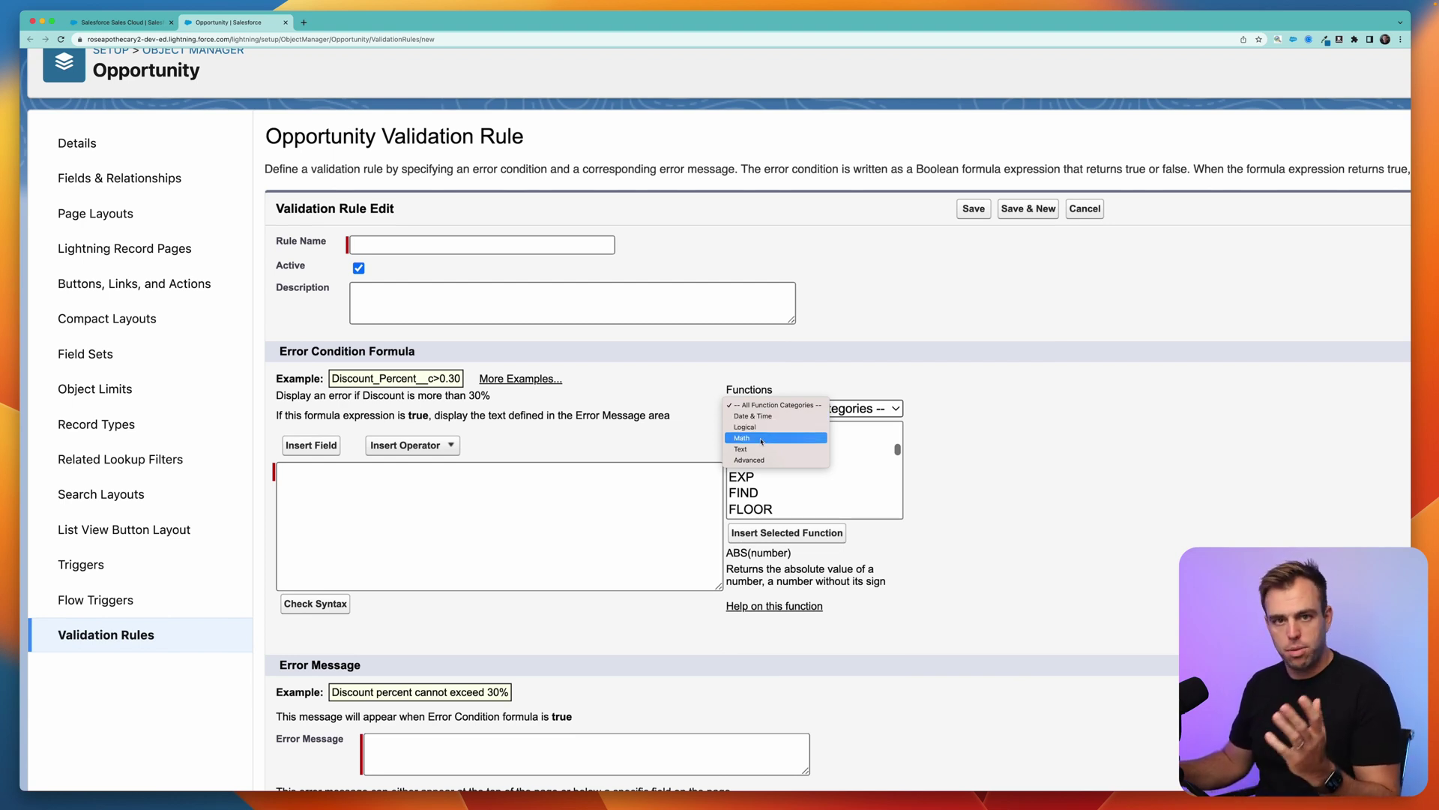
{"action": "scroll", "coordinate": [818, 461], "scroll_direction": "down", "scroll_amount": 1}
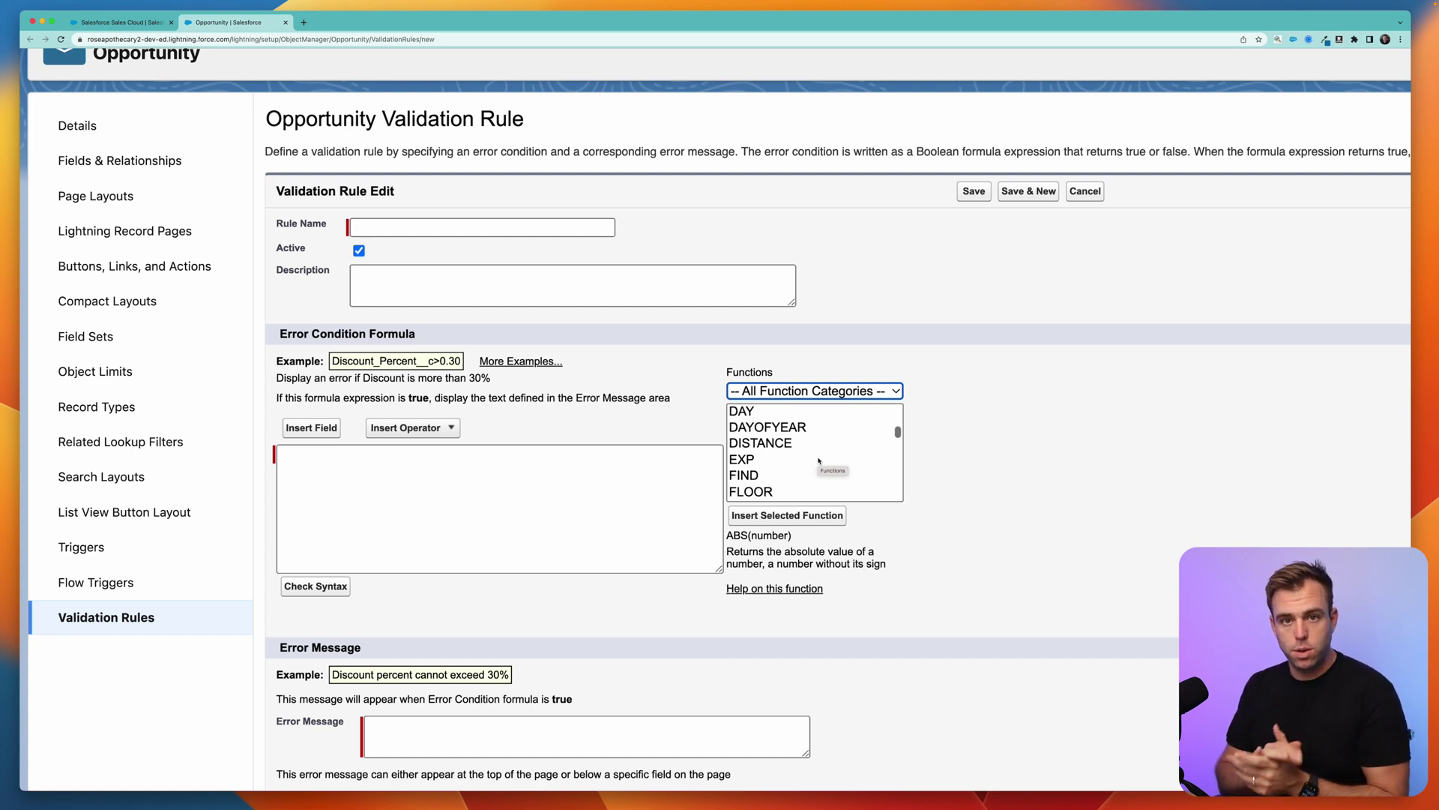
{"action": "scroll", "coordinate": [819, 461], "scroll_direction": "down", "scroll_amount": 4}
Review LEN's help, highlighting its LEN(text) syntax, text argument and description.
{"action": "left_click", "coordinate": [807, 470]}
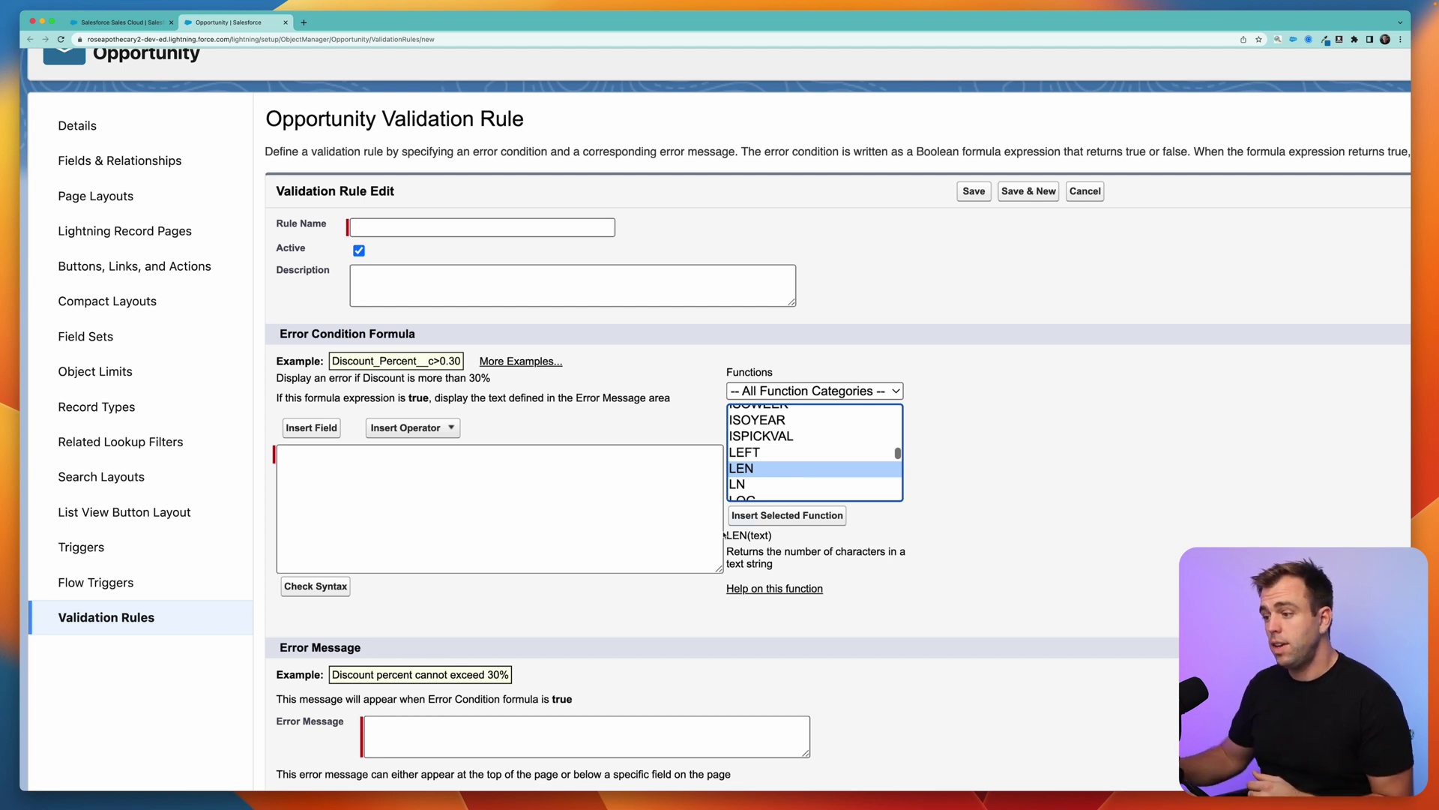
{"action": "left_click_drag", "start_coordinate": [728, 535], "coordinate": [799, 539]}
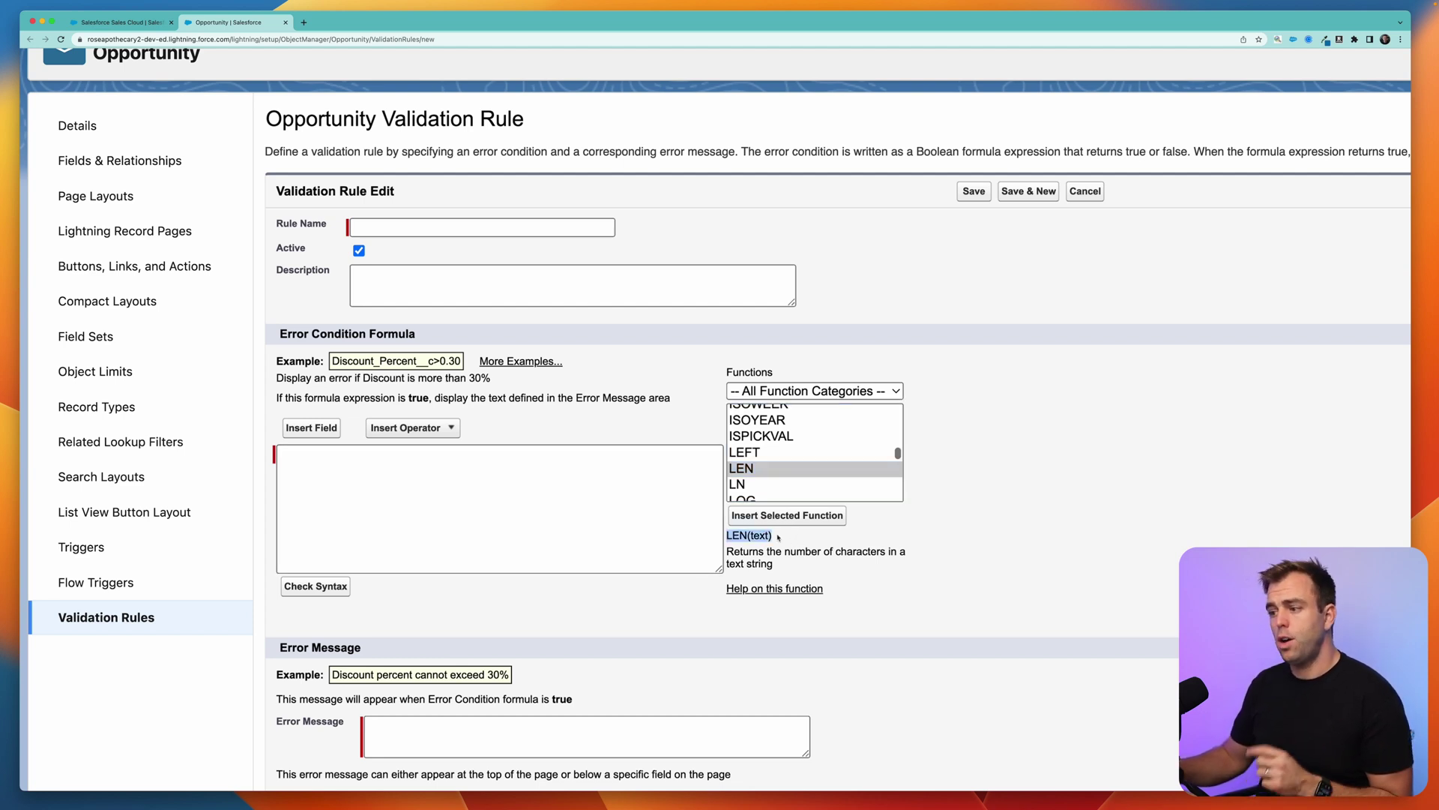
{"action": "left_click", "coordinate": [763, 535]}
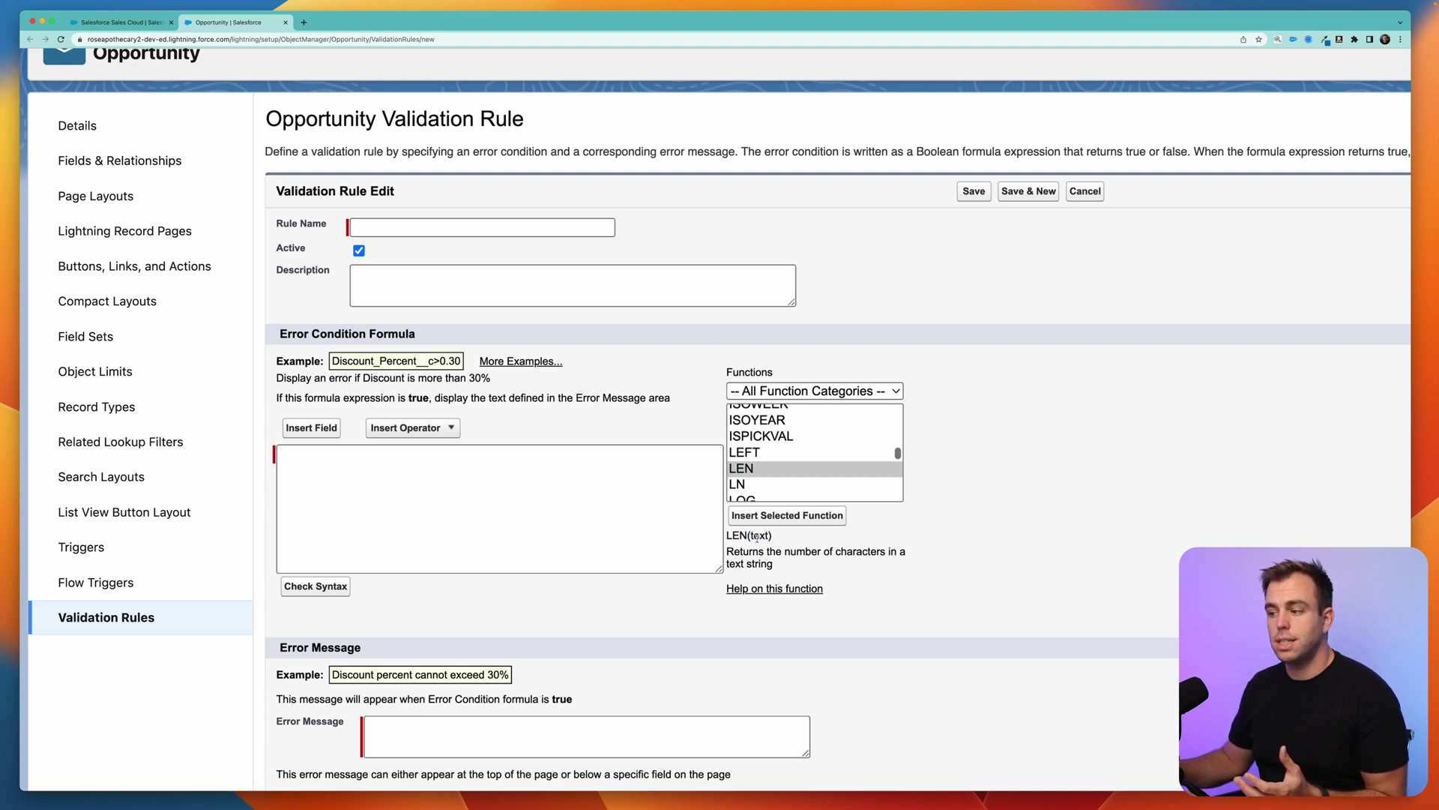
{"action": "double_click", "coordinate": [757, 536]}
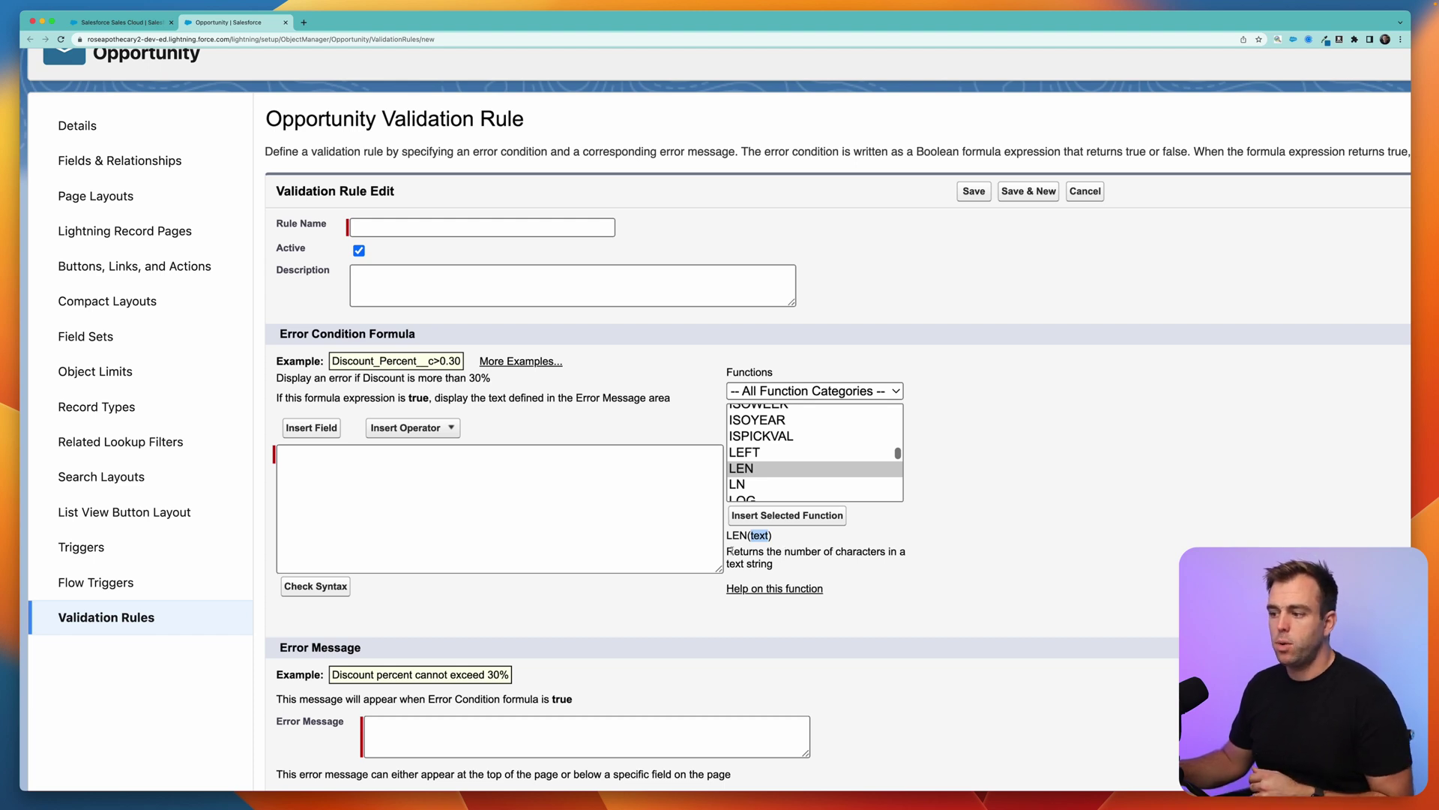
{"action": "left_click_drag", "start_coordinate": [731, 552], "coordinate": [800, 563]}
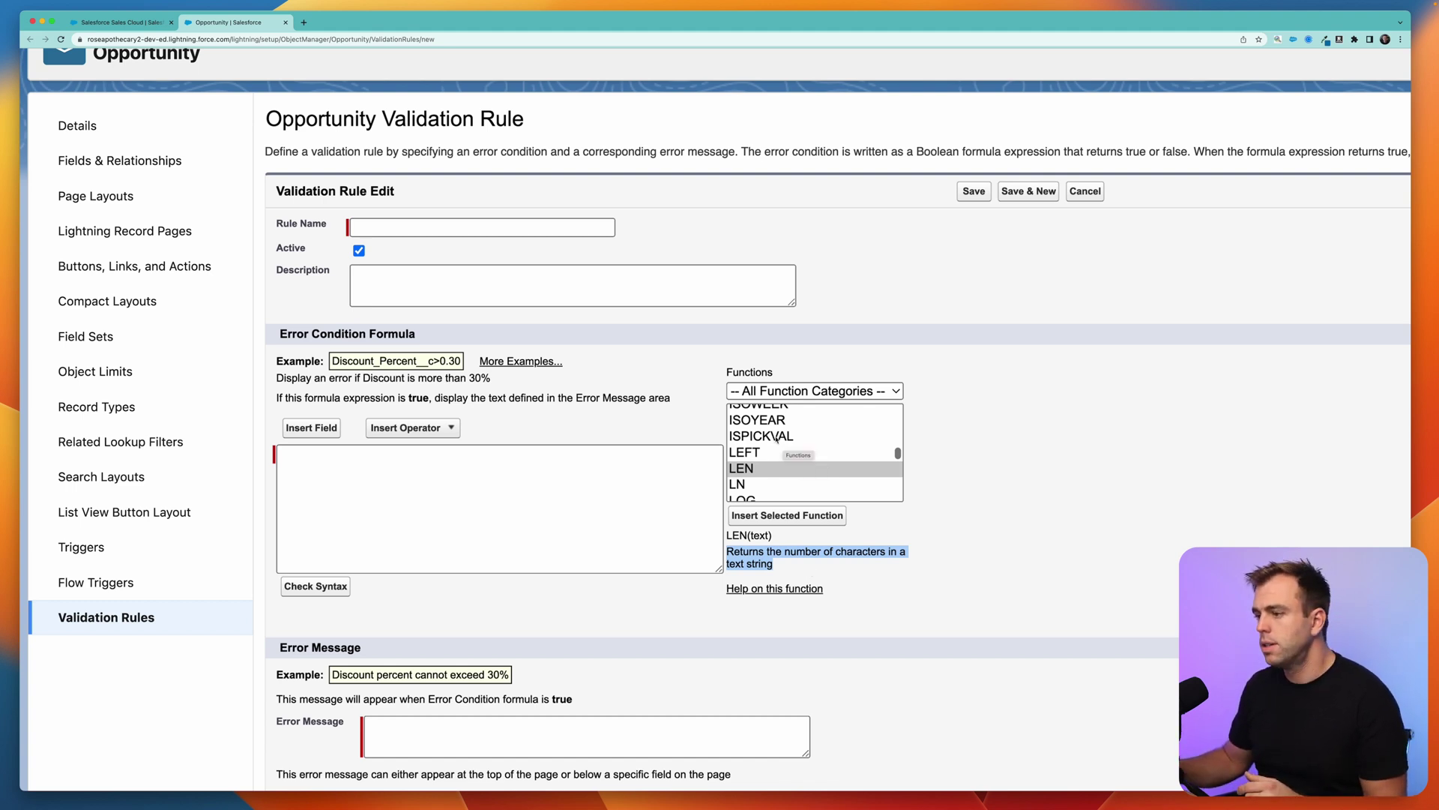
Bring up ISNULL's help and highlight that it returns TRUE or FALSE.
{"action": "scroll", "coordinate": [751, 435], "scroll_direction": "up", "scroll_amount": 2}
{"action": "left_click", "coordinate": [750, 430]}
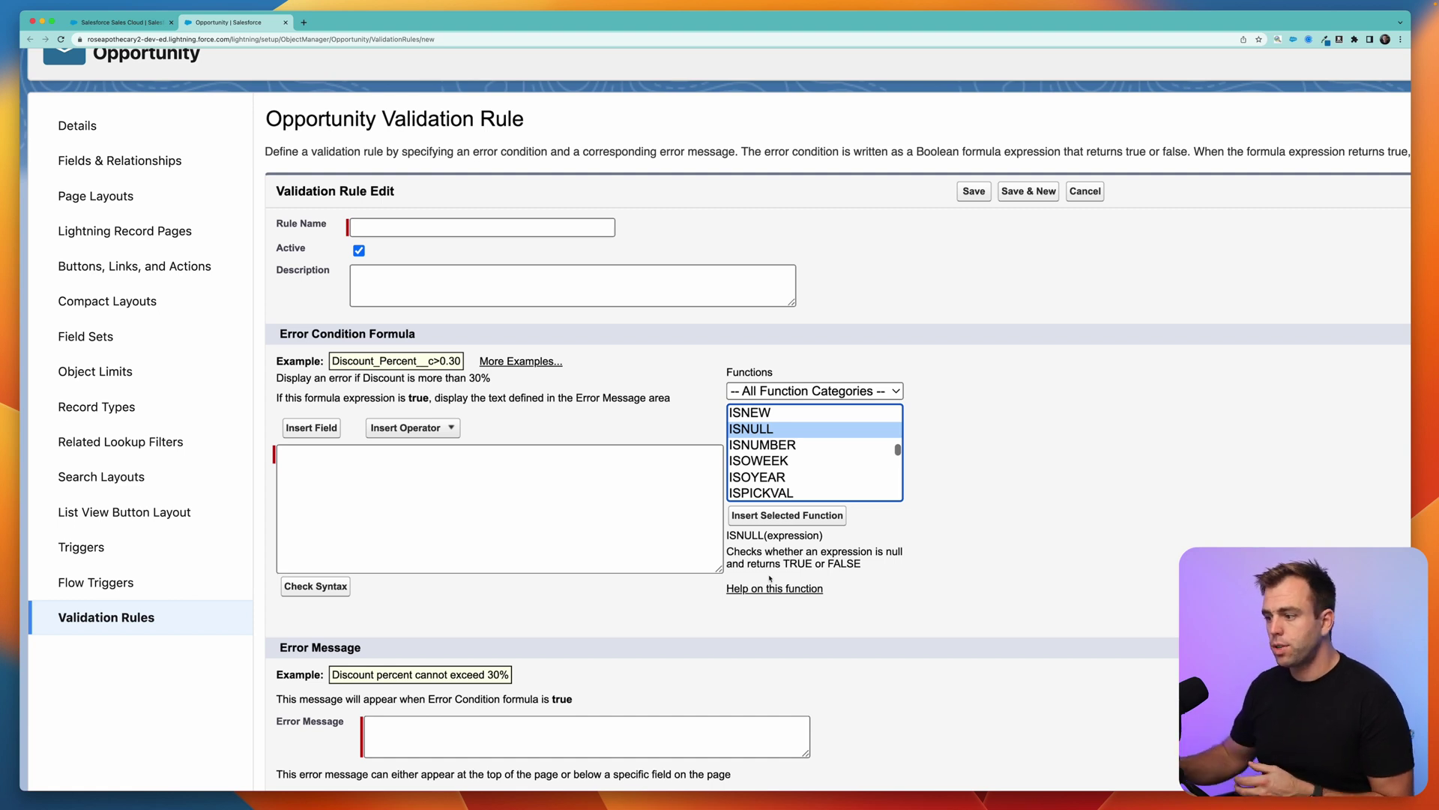
{"action": "left_click_drag", "start_coordinate": [792, 563], "coordinate": [877, 566]}
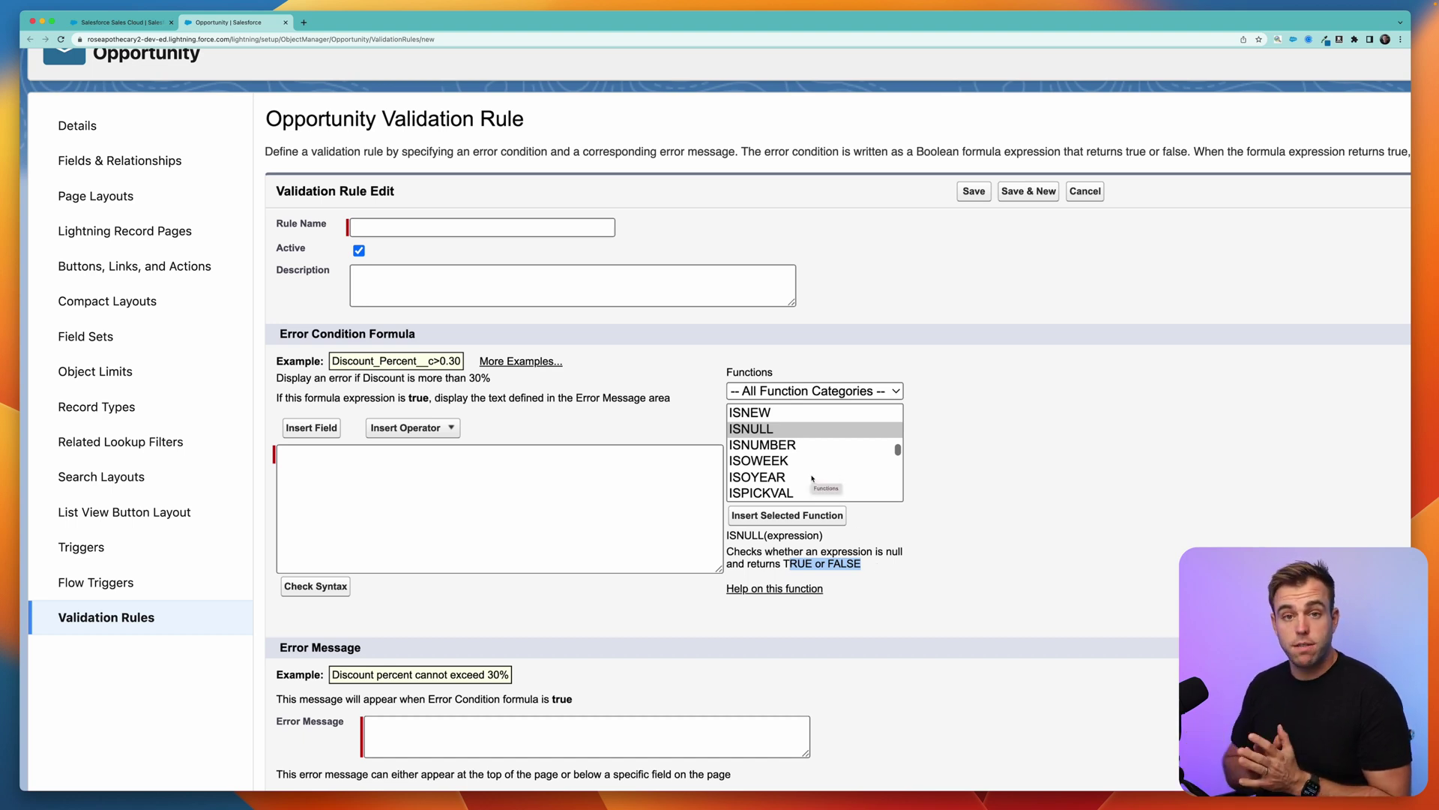
{"action": "scroll", "coordinate": [812, 479], "scroll_direction": "down", "scroll_amount": 1}
Show ISPICKVAL's help and highlight its picklist_field and text_literal arguments.
{"action": "left_click", "coordinate": [789, 473]}
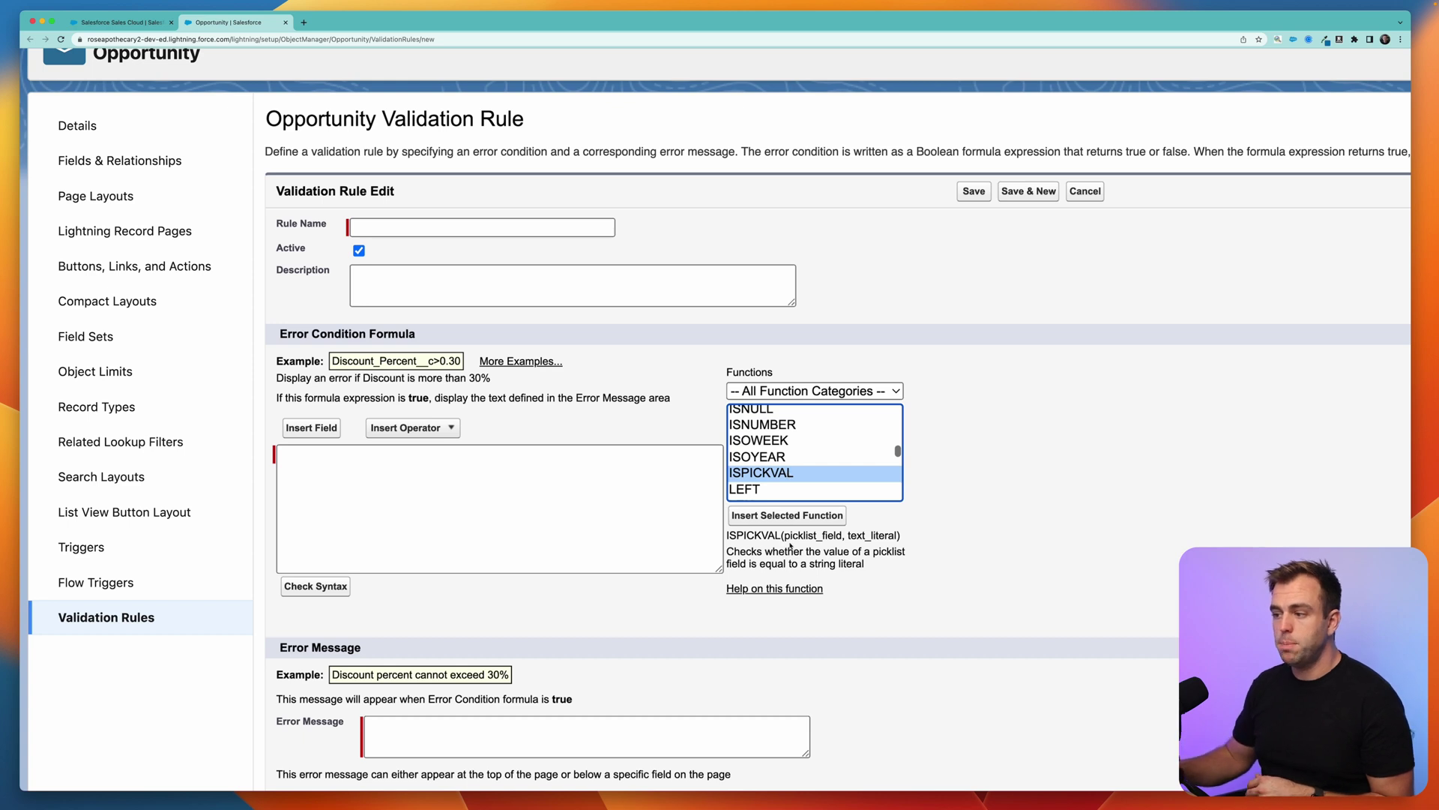
{"action": "scroll", "coordinate": [790, 545], "scroll_direction": "down", "scroll_amount": 1}
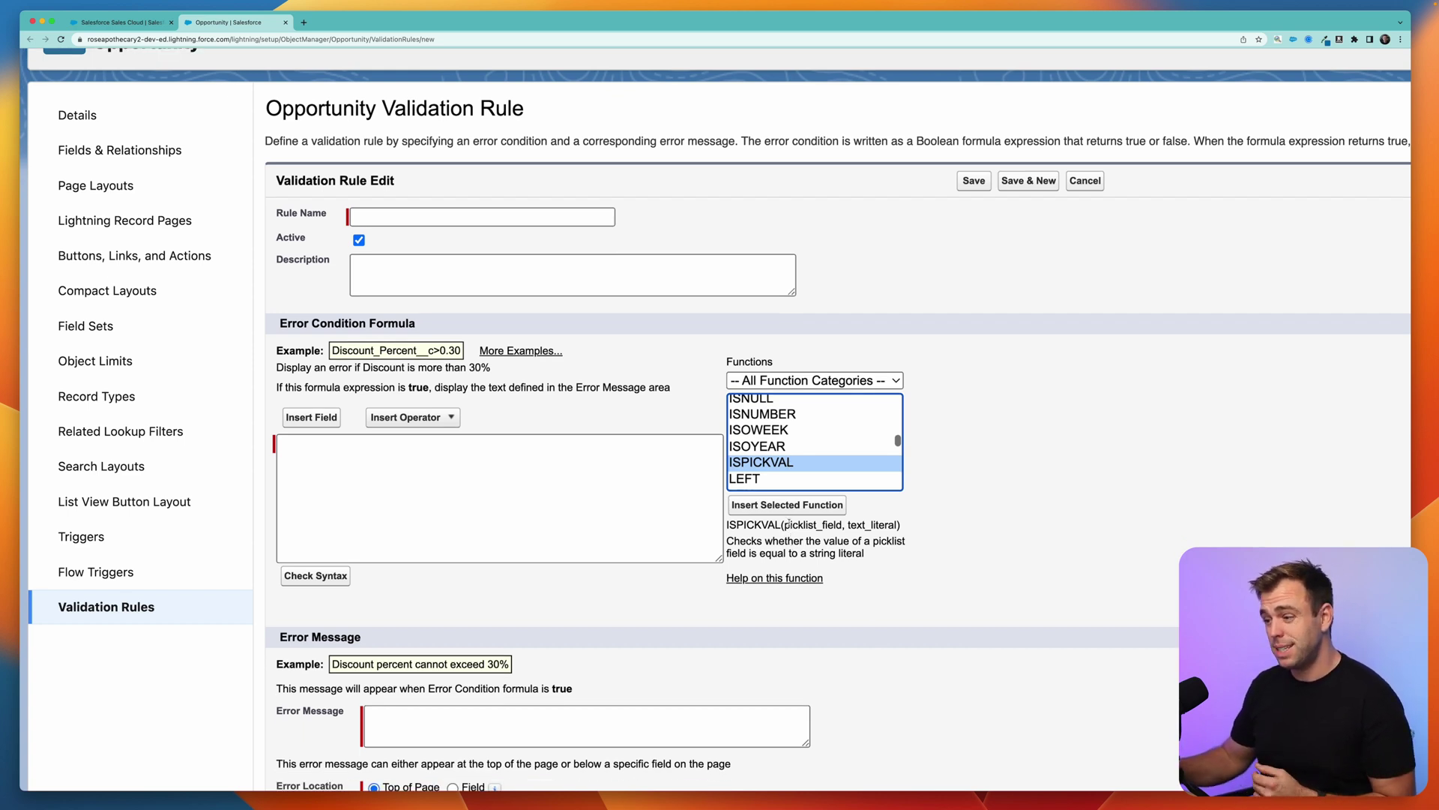
{"action": "left_click_drag", "start_coordinate": [785, 525], "coordinate": [844, 529]}
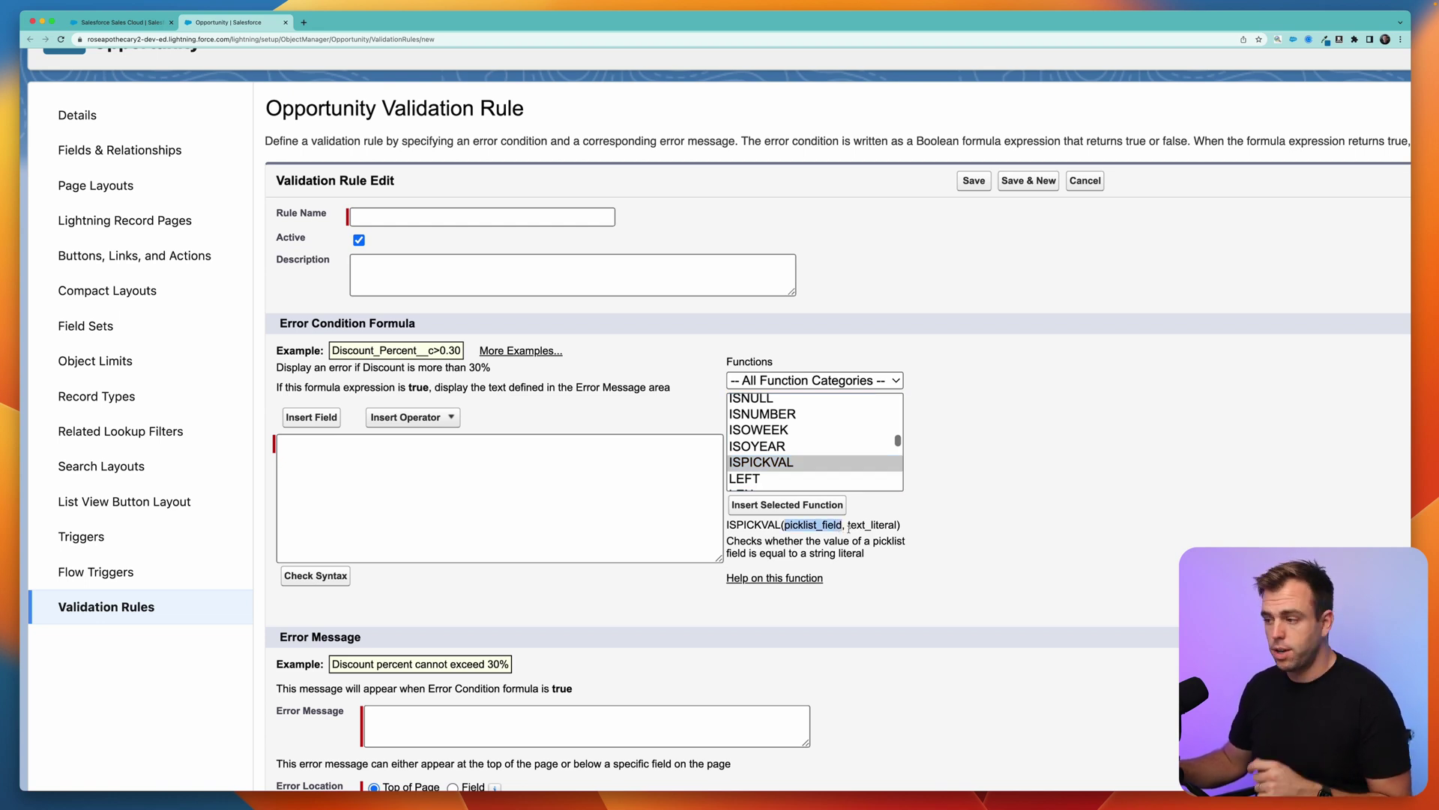
{"action": "left_click_drag", "start_coordinate": [848, 527], "coordinate": [894, 527]}
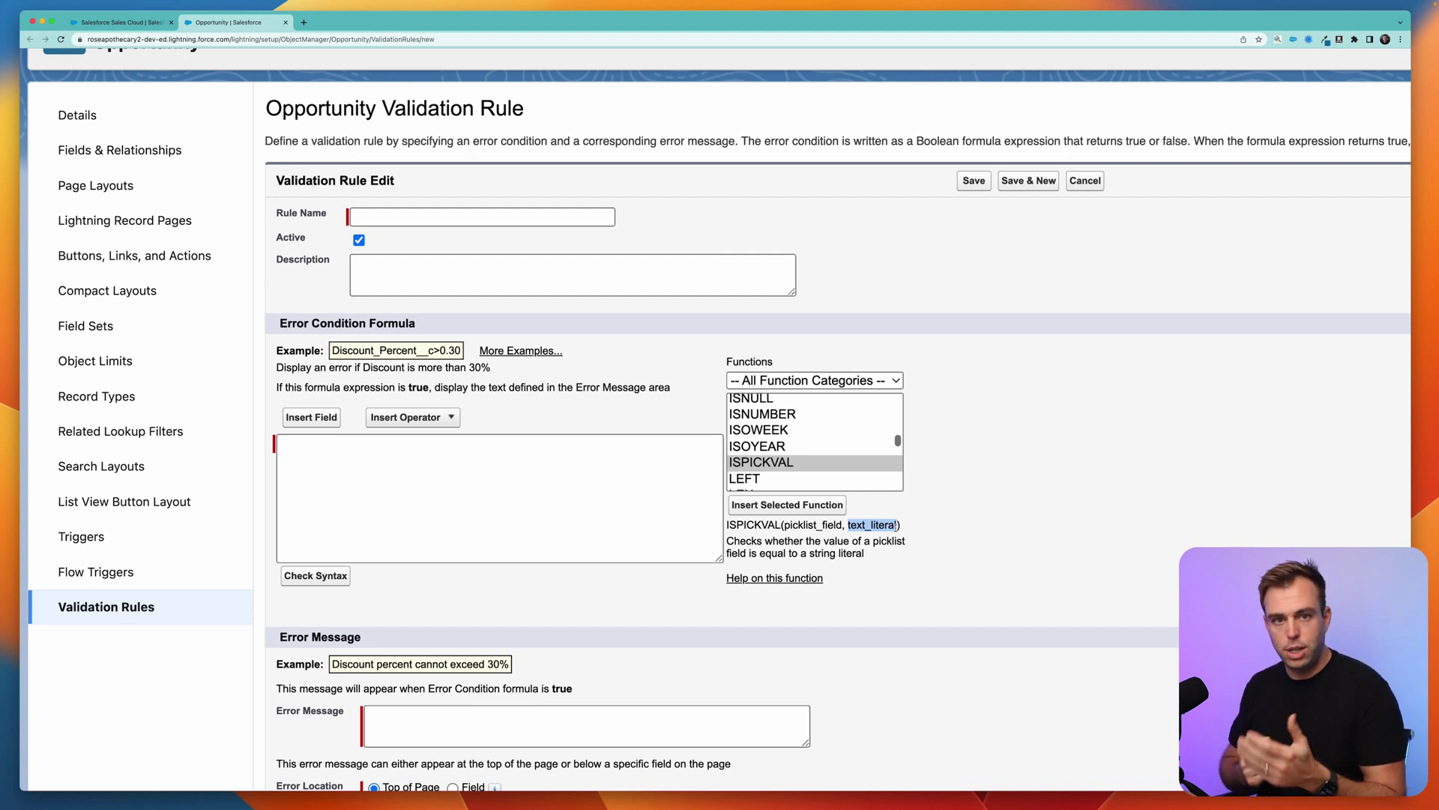
{"action": "left_click_drag", "start_coordinate": [782, 524], "coordinate": [895, 525]}
{"action": "left_click", "coordinate": [850, 525]}
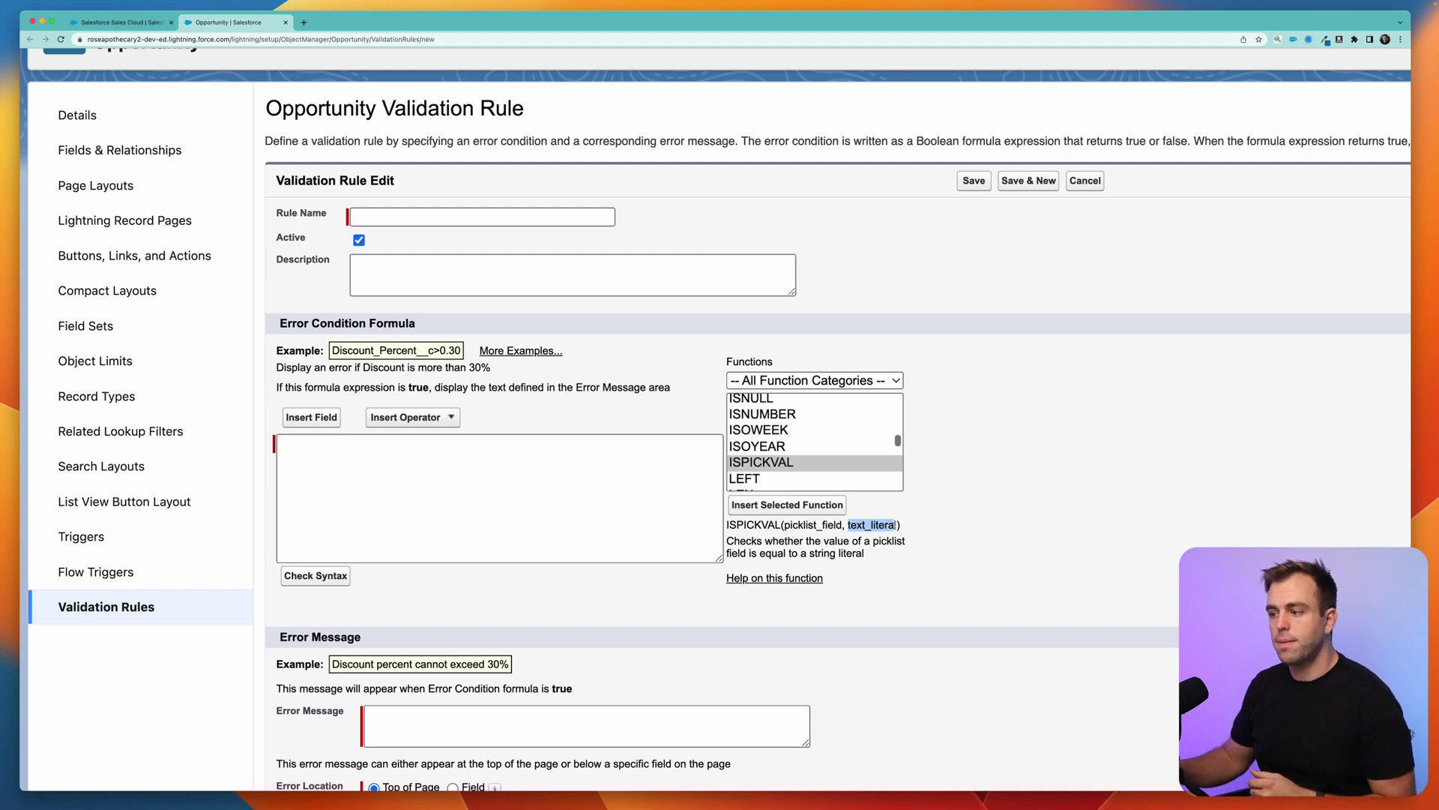
{"action": "left_click", "coordinate": [824, 551]}
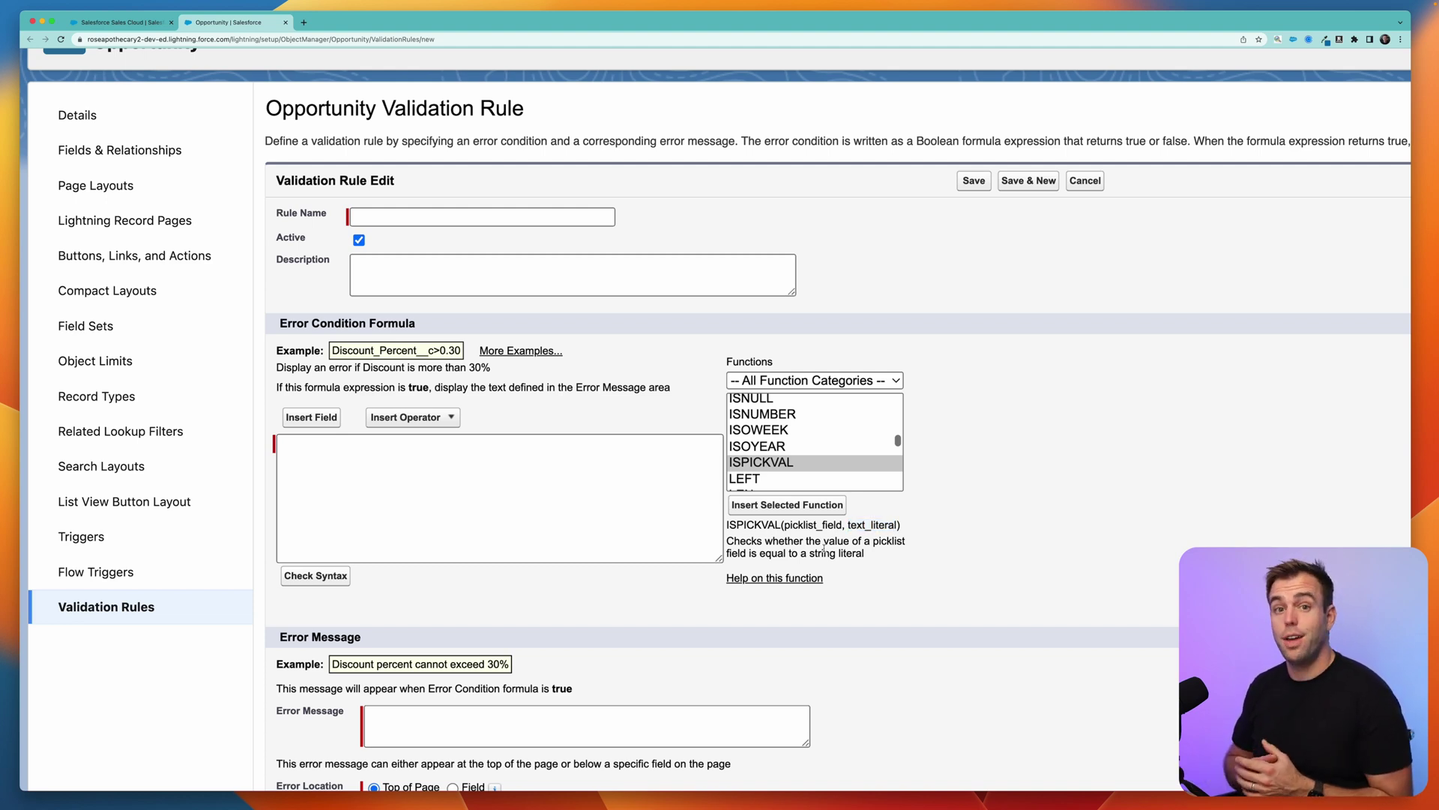
Check LPAD, jump to TODAY with 'today' and highlight TODAY(), then select TIMENOW.
{"action": "scroll", "coordinate": [807, 450], "scroll_direction": "down", "scroll_amount": 2}
{"action": "left_click", "coordinate": [806, 454]}
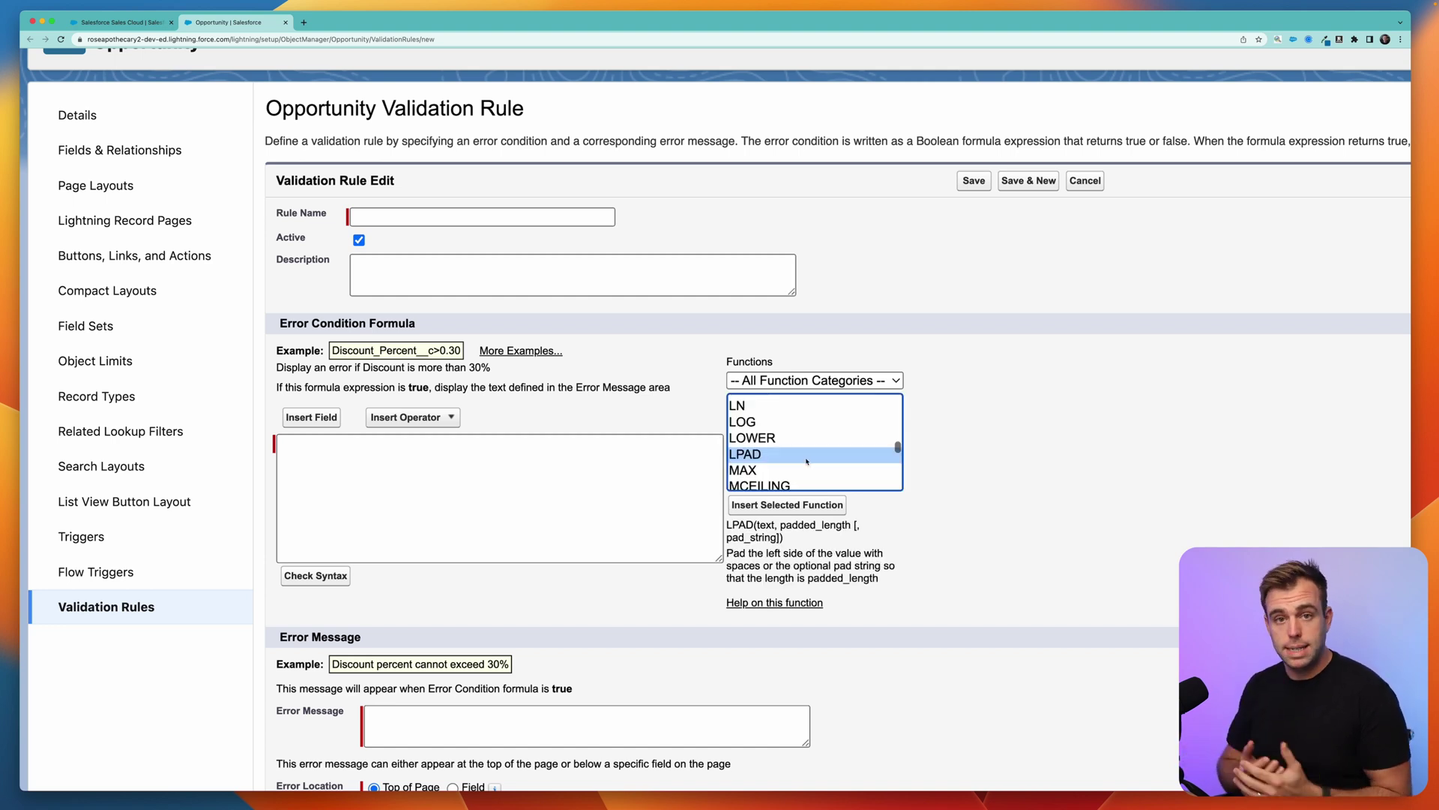
{"action": "type", "text": "today"}
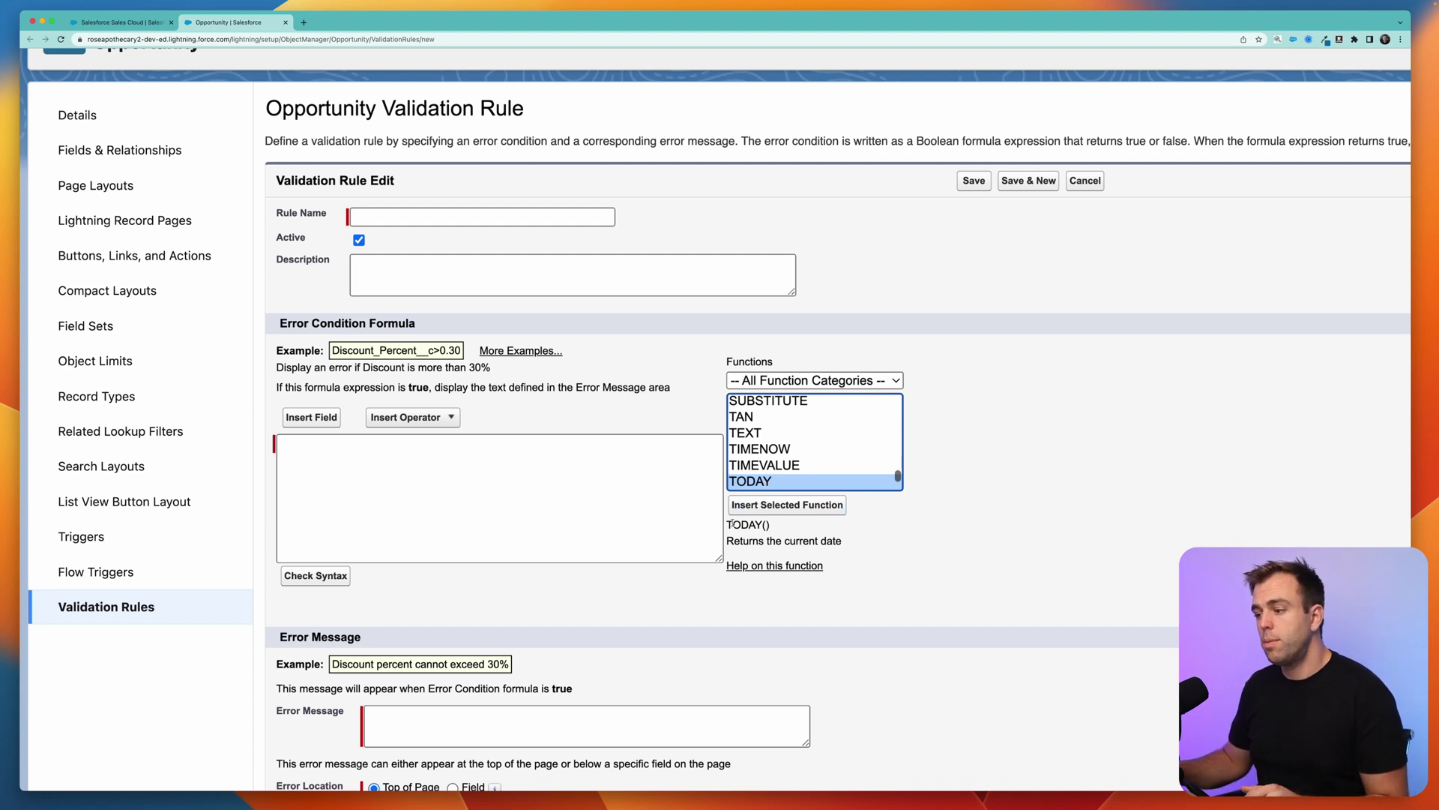
{"action": "left_click_drag", "start_coordinate": [731, 525], "coordinate": [825, 528]}
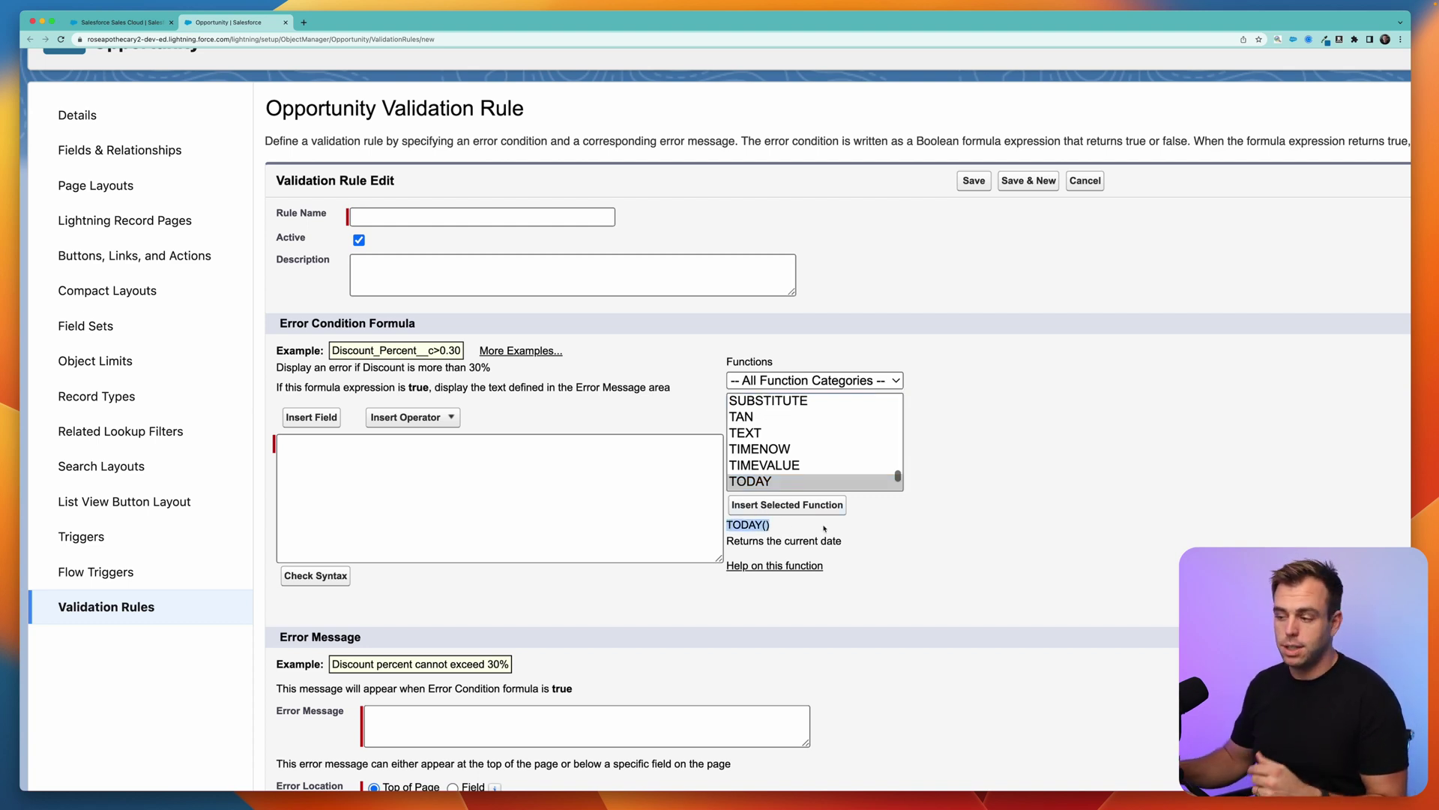
{"action": "left_click", "coordinate": [751, 525]}
{"action": "left_click_drag", "start_coordinate": [783, 527], "coordinate": [724, 525]}
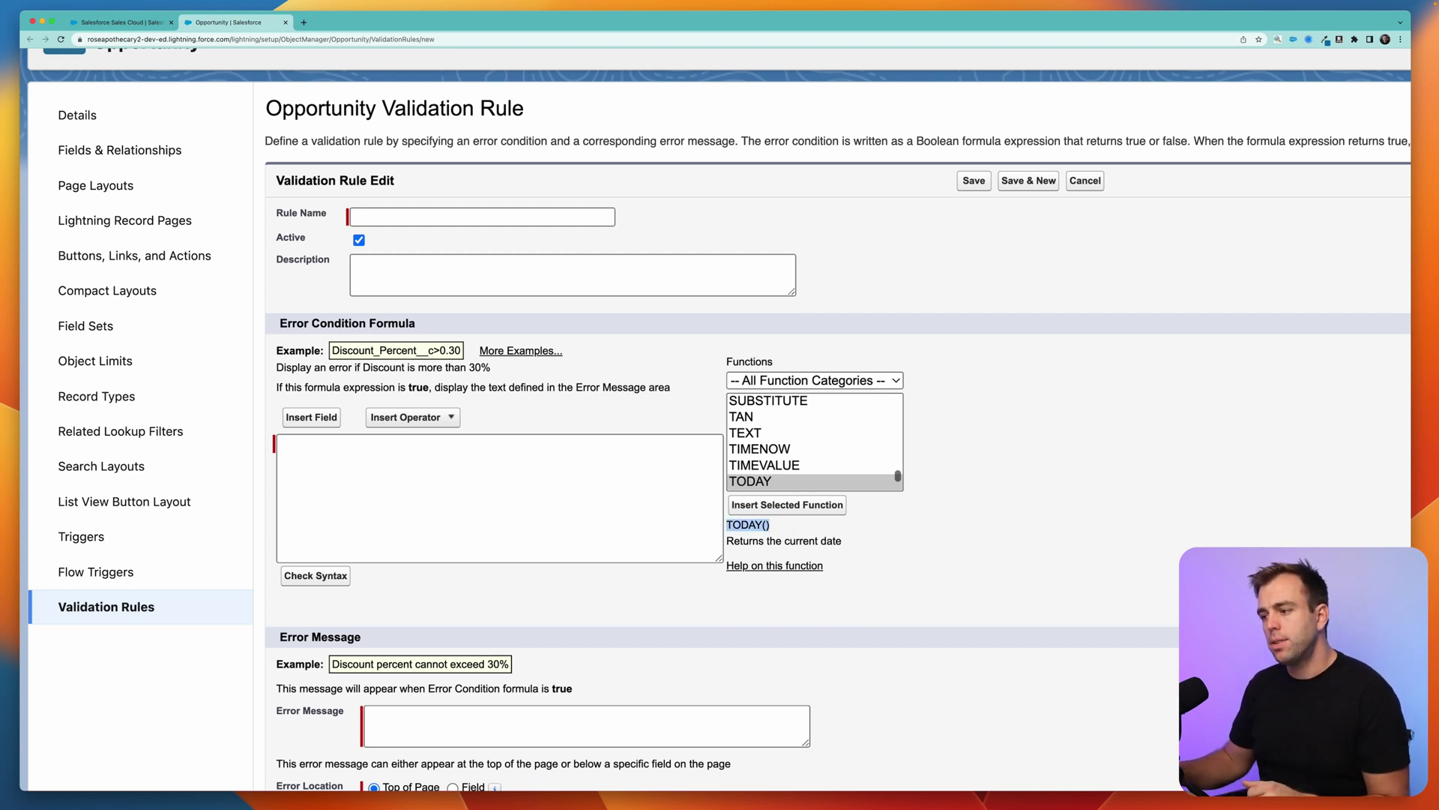
{"action": "left_click", "coordinate": [766, 526]}
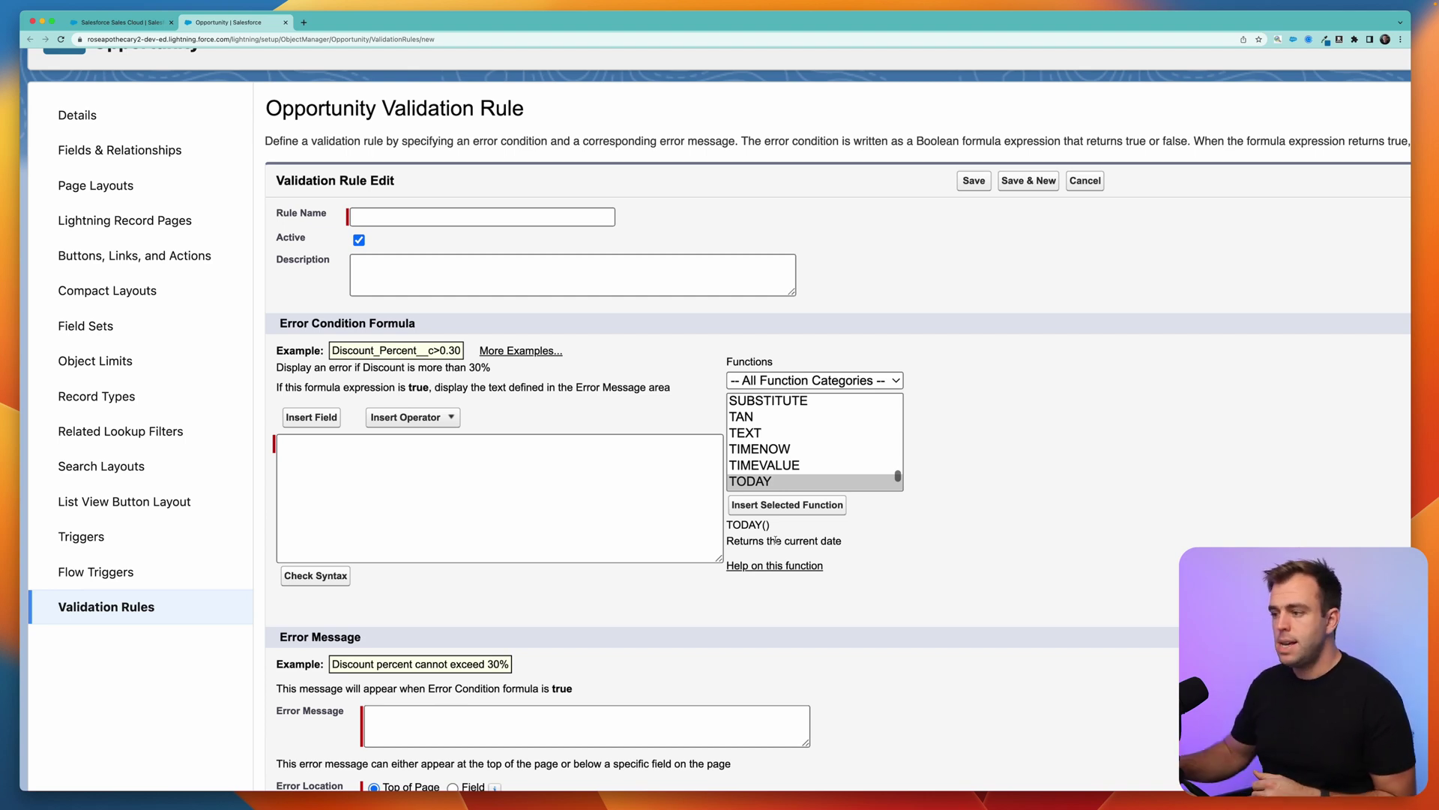
{"action": "left_click", "coordinate": [768, 448]}
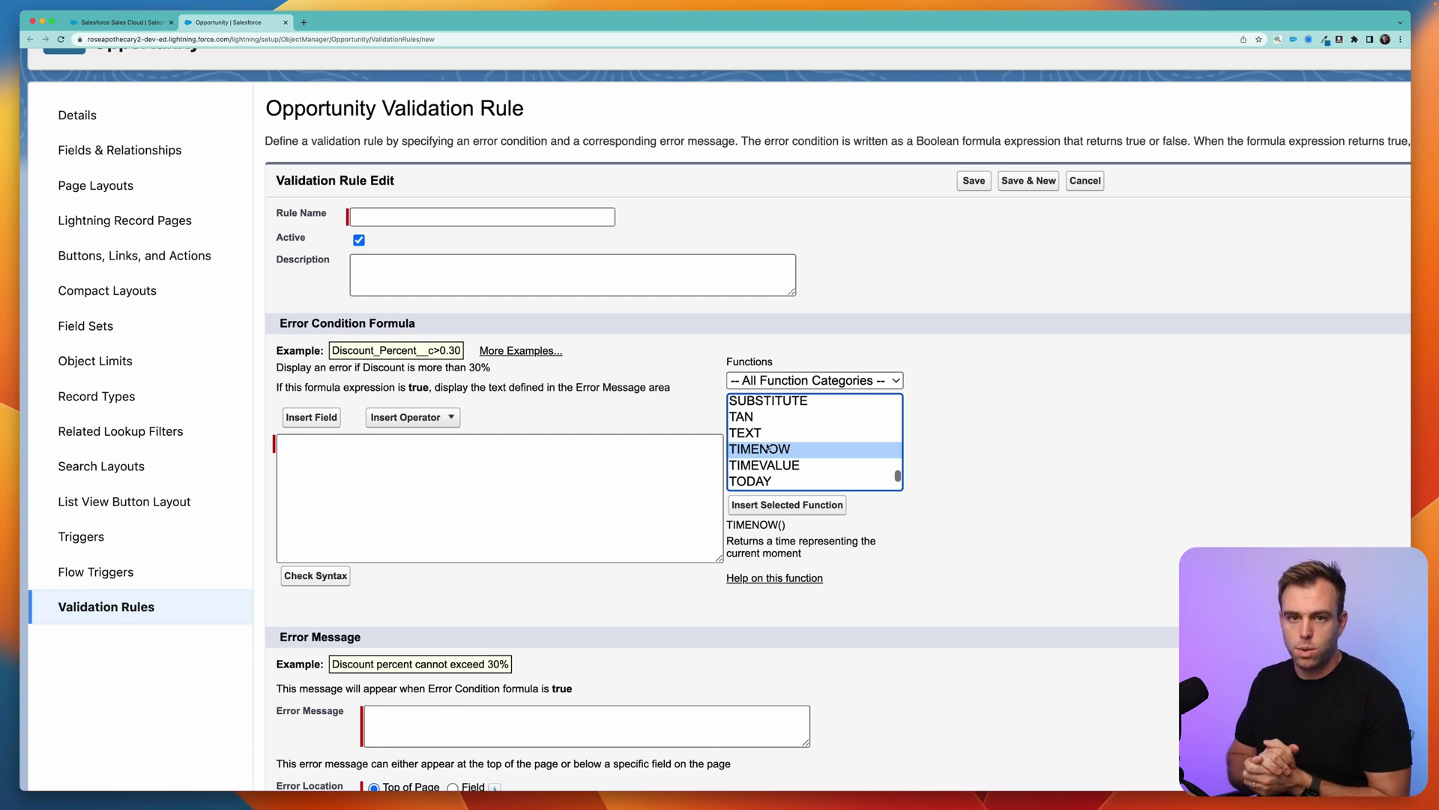
Choose IF among the Logical functions and highlight its logical_test and value_if_true arguments.
{"action": "left_click", "coordinate": [800, 447]}
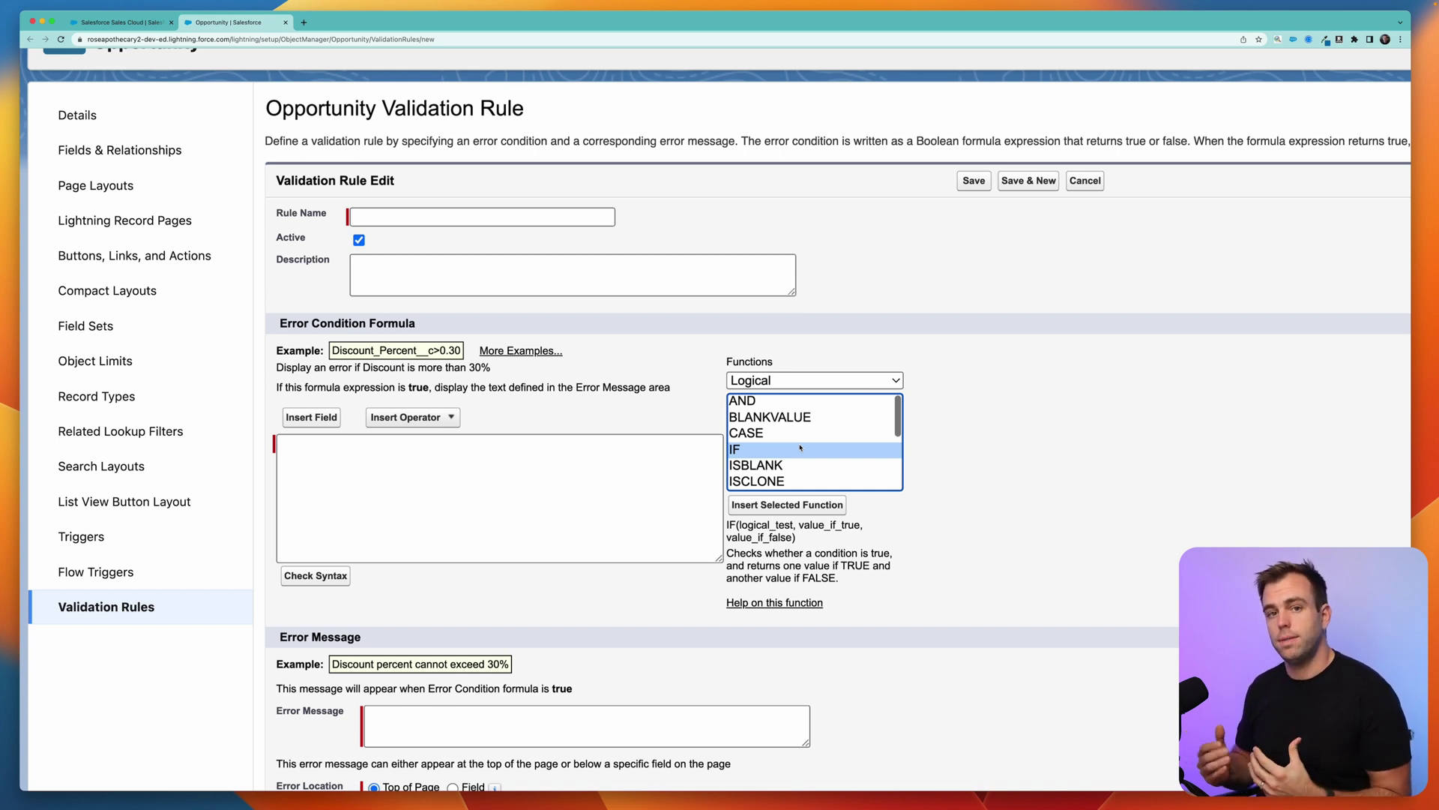
{"action": "left_click_drag", "start_coordinate": [736, 524], "coordinate": [790, 525]}
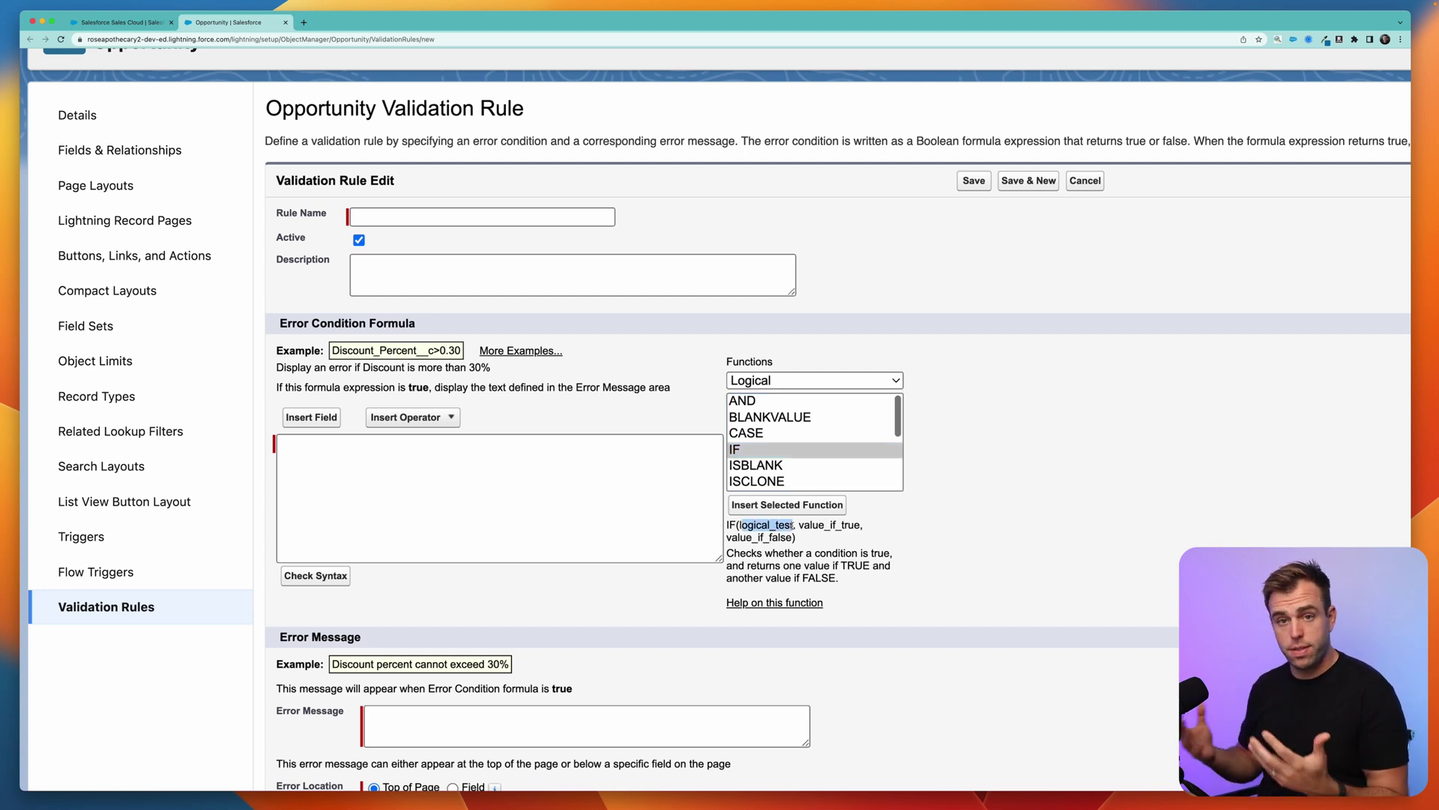
{"action": "left_click_drag", "start_coordinate": [799, 525], "coordinate": [860, 524]}
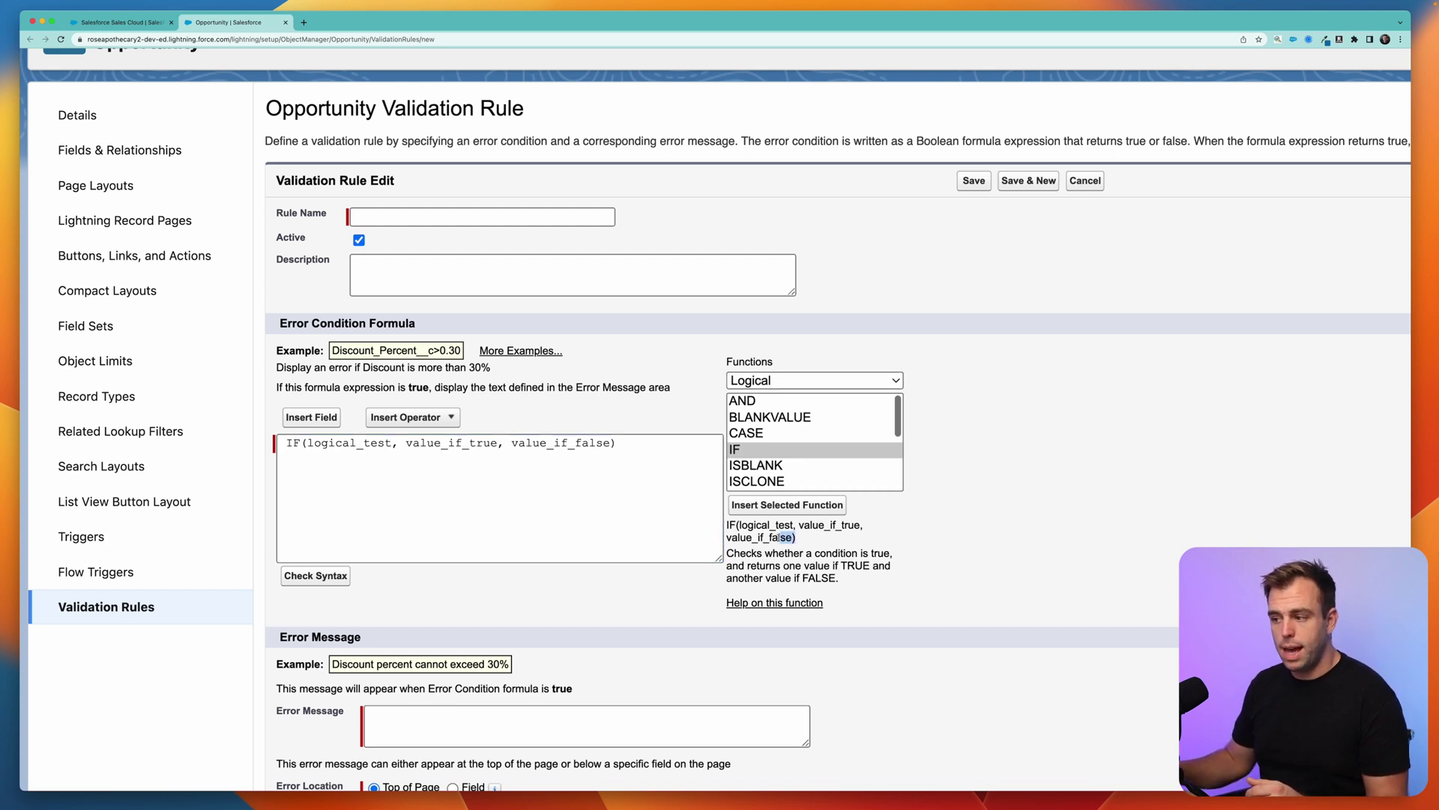
{"action": "left_click", "coordinate": [355, 479]}
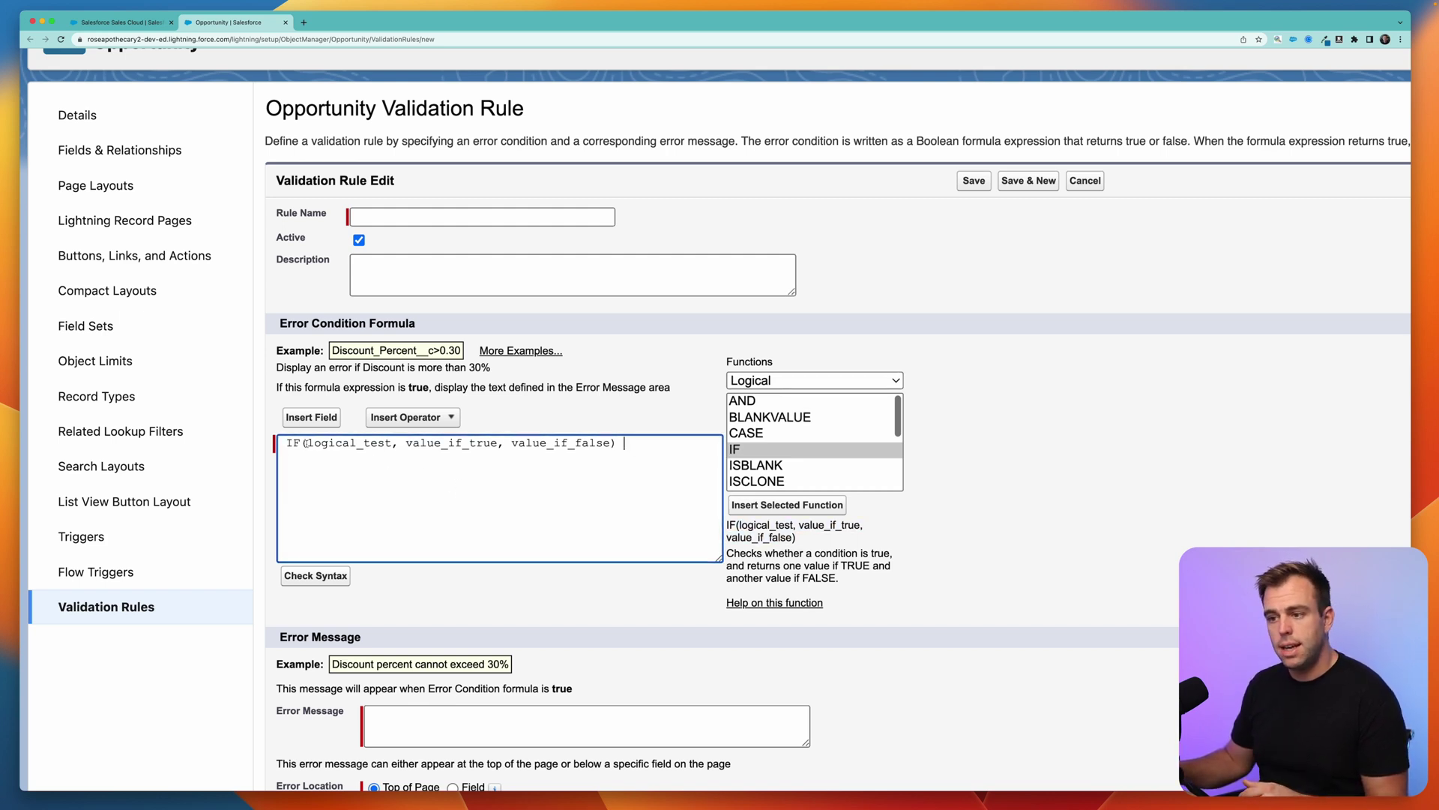